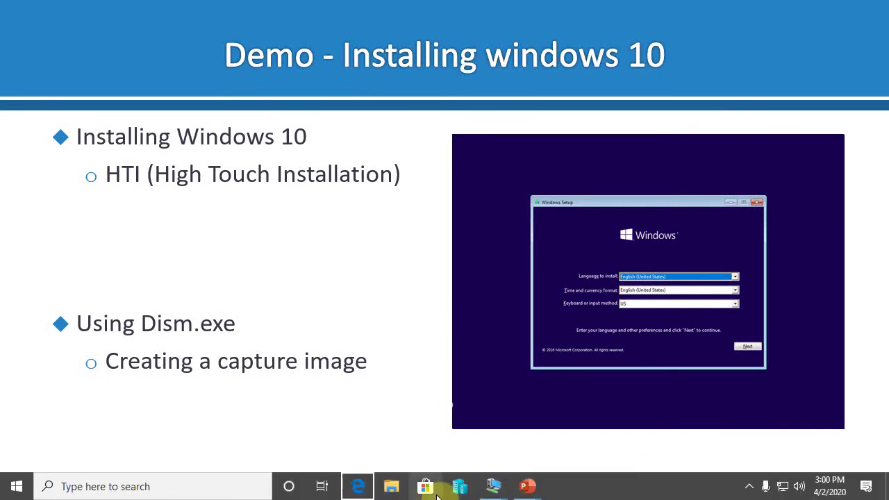
- Bring the CL2 virtual machine's desktop up full screen from its Hyper-V taskbar preview
{"action": "mouse_move", "coordinate": [493, 486]}
{"action": "left_click", "coordinate": [539, 418]}
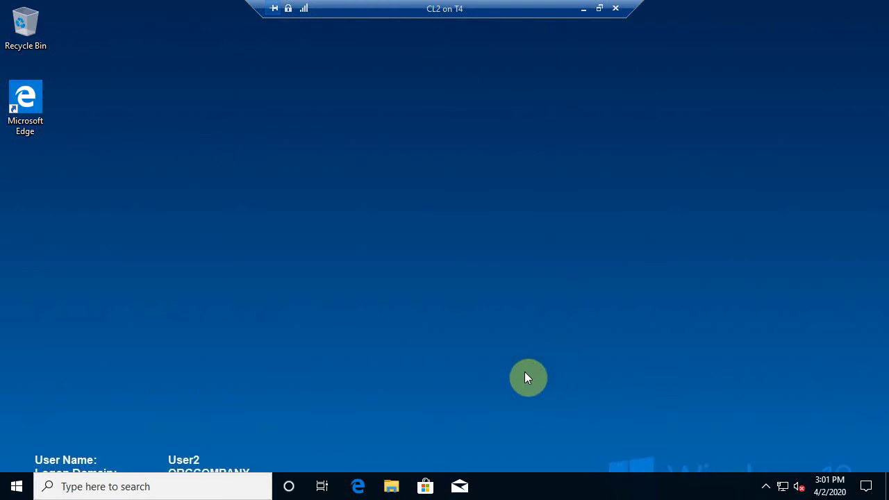
- Open File Explorer maximized and navigate to C:\Windows\System32
{"action": "left_click", "coordinate": [395, 485]}
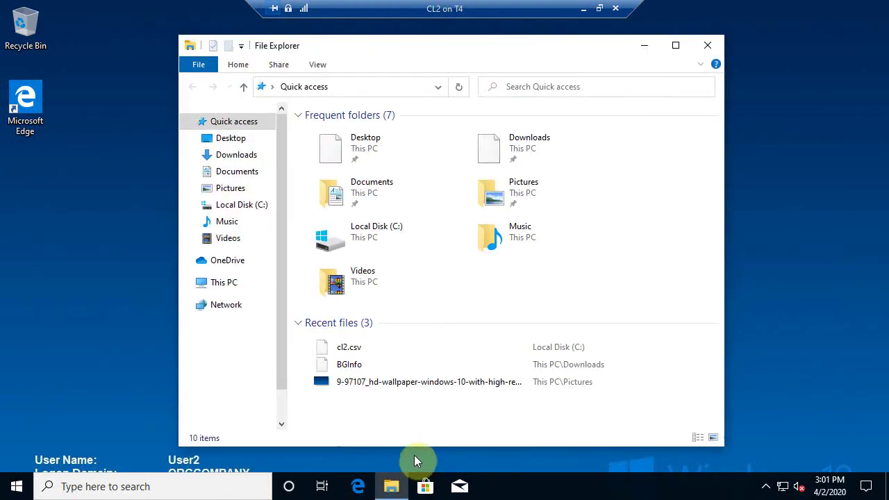
{"action": "left_click", "coordinate": [679, 44]}
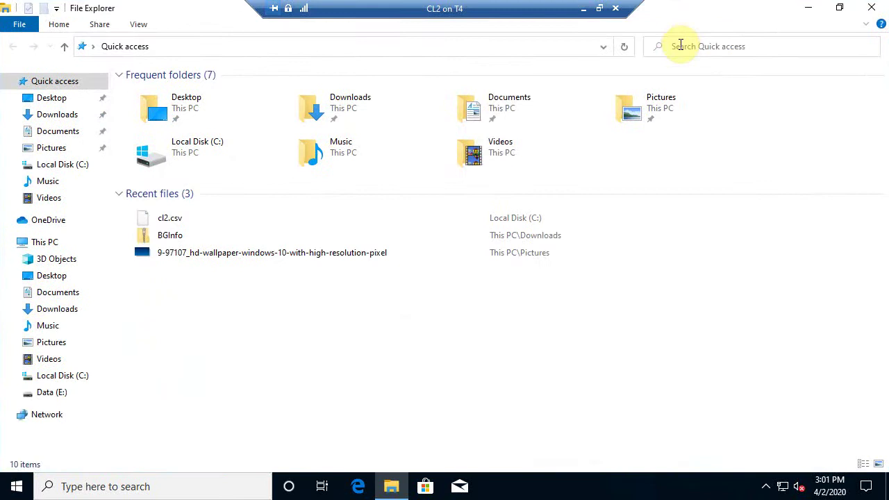
{"action": "left_click", "coordinate": [66, 379]}
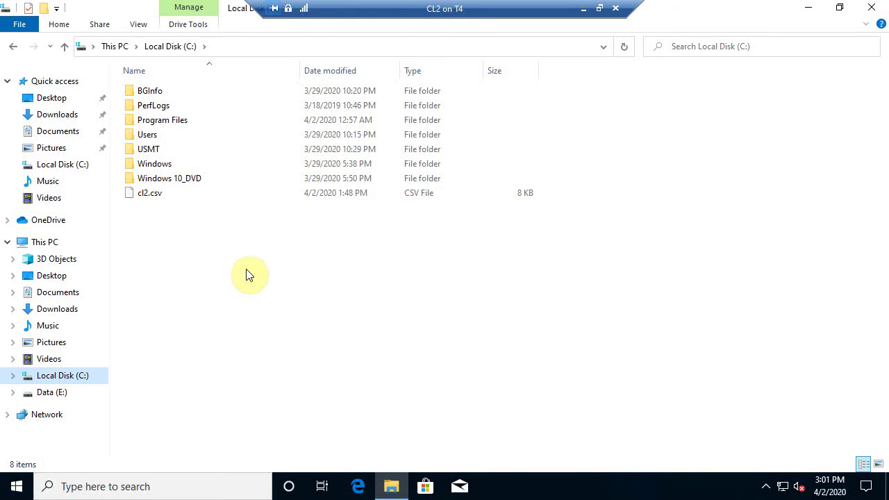
{"action": "double_click", "coordinate": [177, 166]}
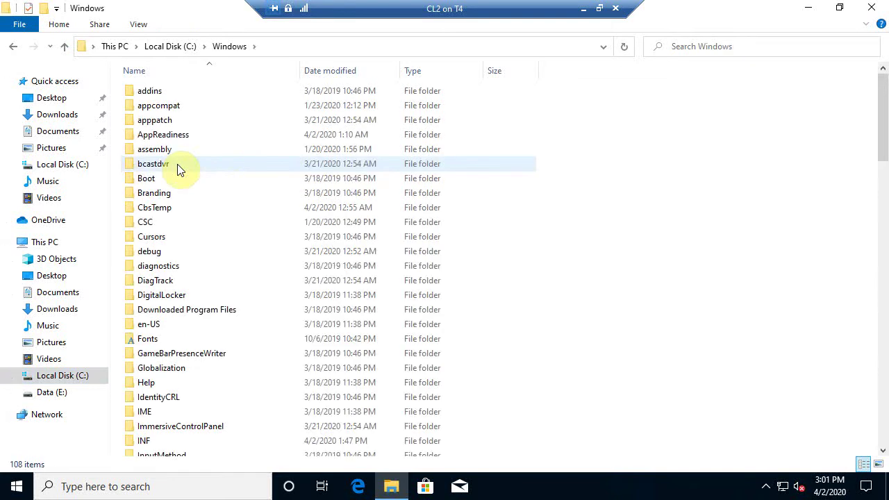
{"action": "left_click", "coordinate": [177, 166]}
{"action": "key", "text": "s"}
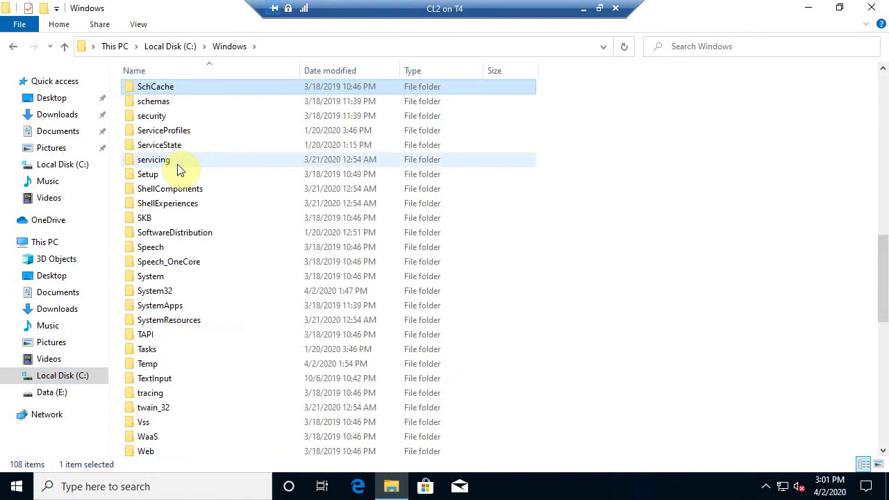
{"action": "double_click", "coordinate": [161, 294]}
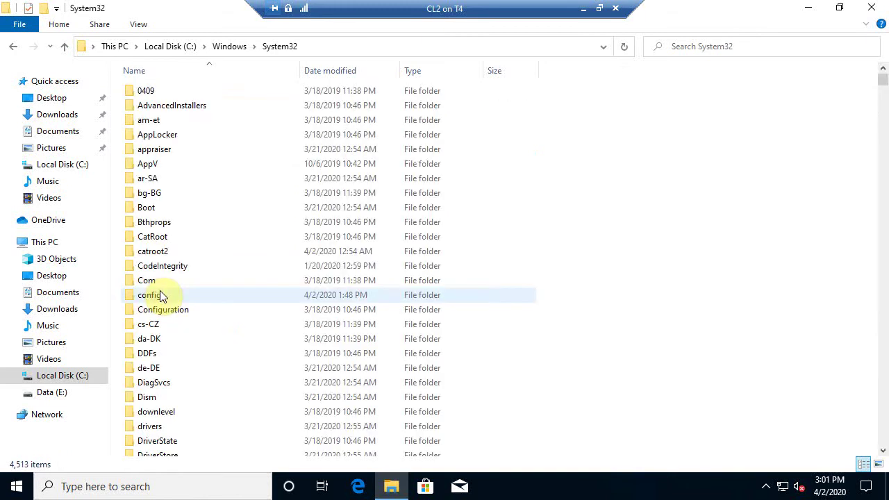
{"action": "left_click", "coordinate": [160, 296]}
{"action": "key", "text": "s"}
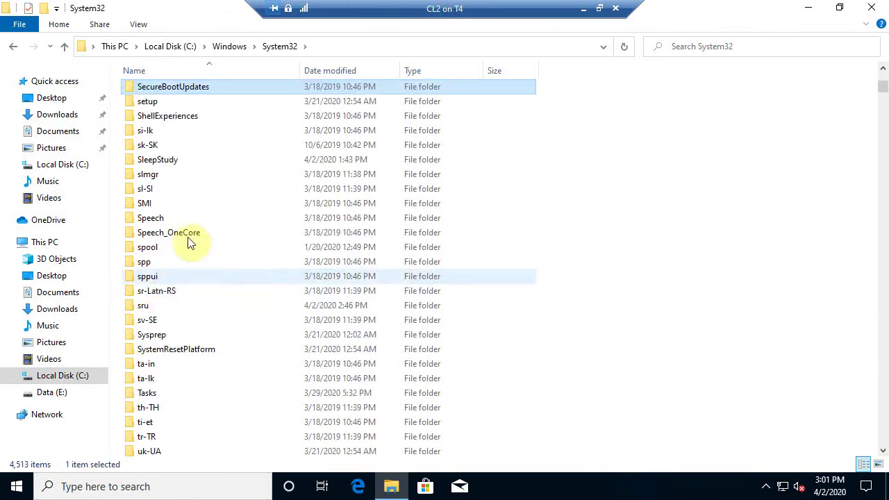
- Open the Sysprep folder and launch sysprep.exe
{"action": "left_click", "coordinate": [152, 337]}
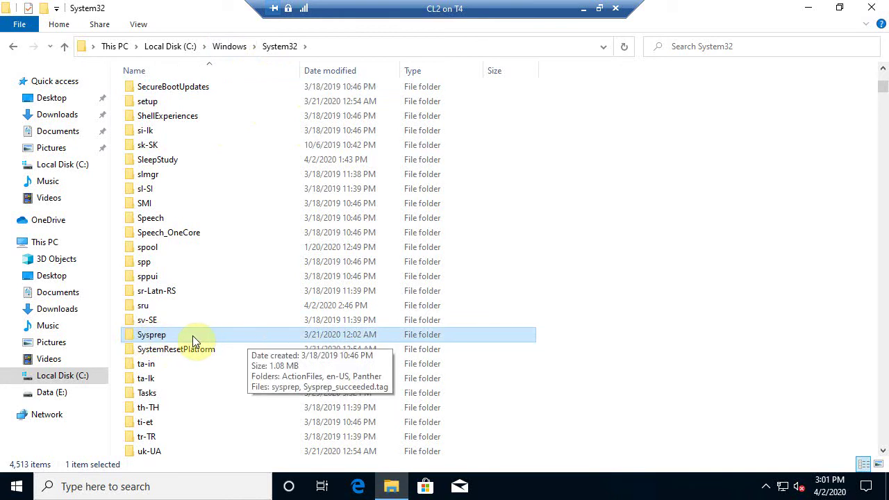
{"action": "double_click", "coordinate": [193, 335]}
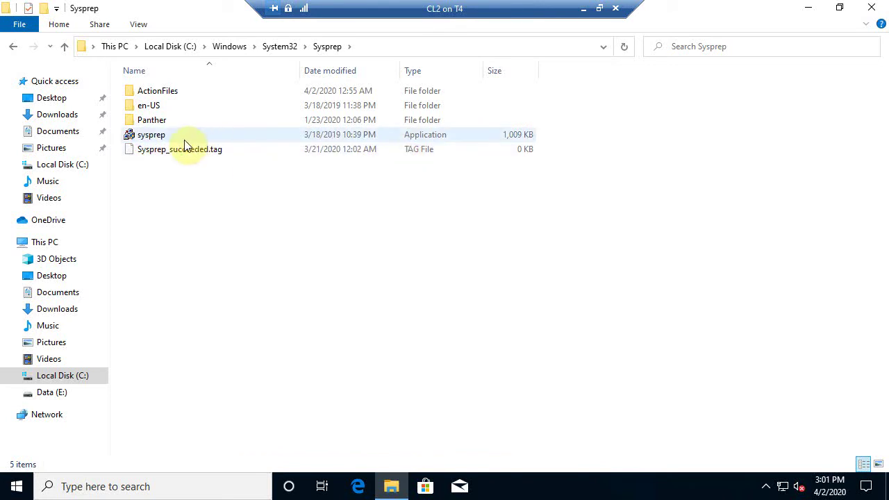
{"action": "mouse_move", "coordinate": [185, 144]}
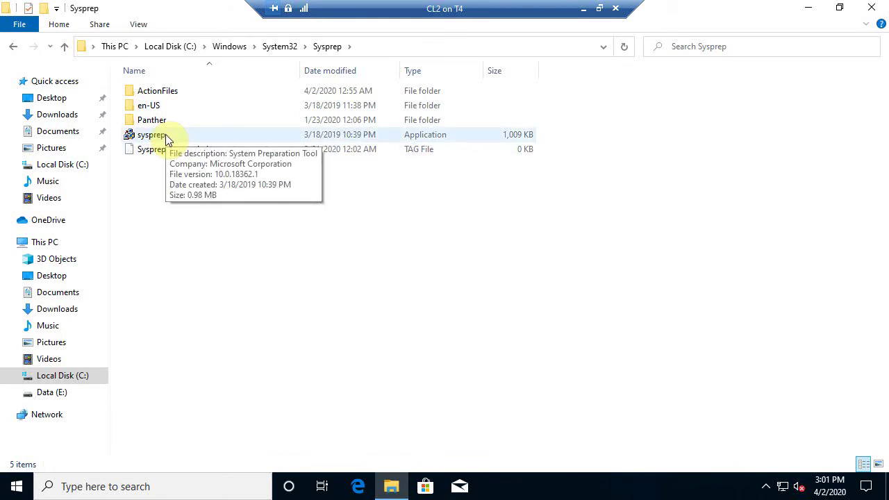
{"action": "double_click", "coordinate": [167, 139]}
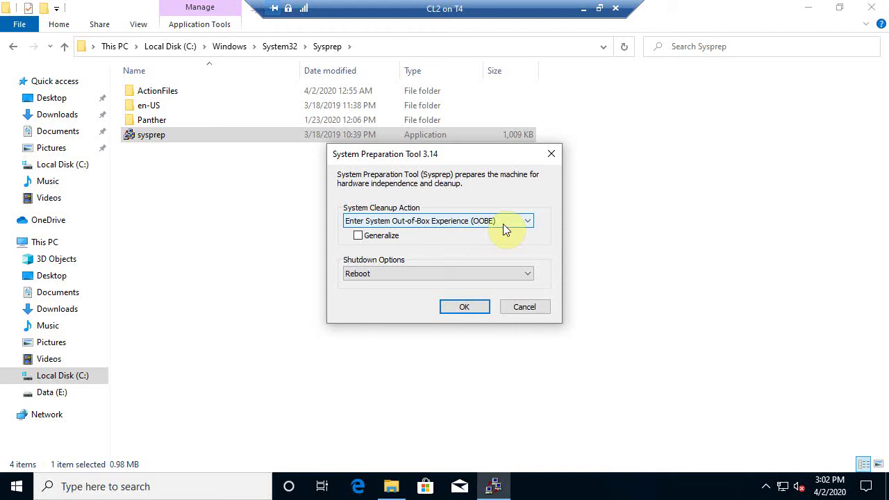
- Expand the System Cleanup Action dropdown to show OOBE and Audit Mode
{"action": "left_click", "coordinate": [505, 230]}
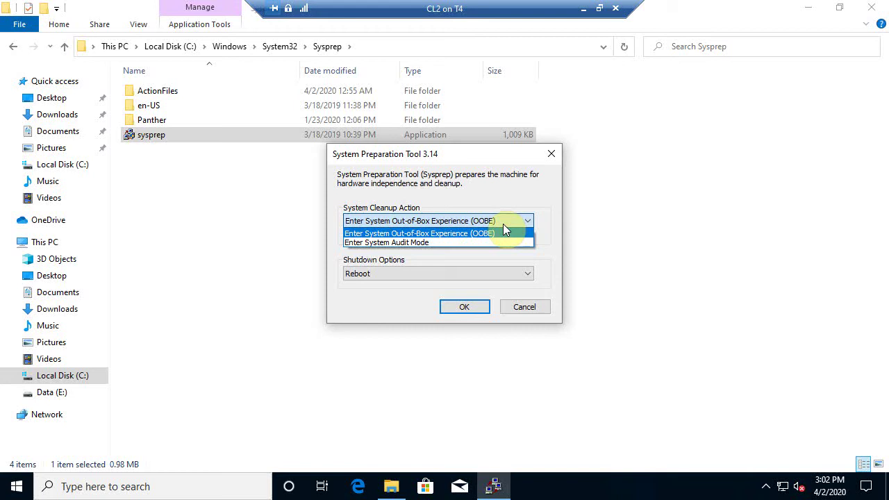
- Leave the cleanup action at Enter System Out-of-Box Experience (OOBE), Generalize unchecked
{"action": "left_click", "coordinate": [504, 228]}
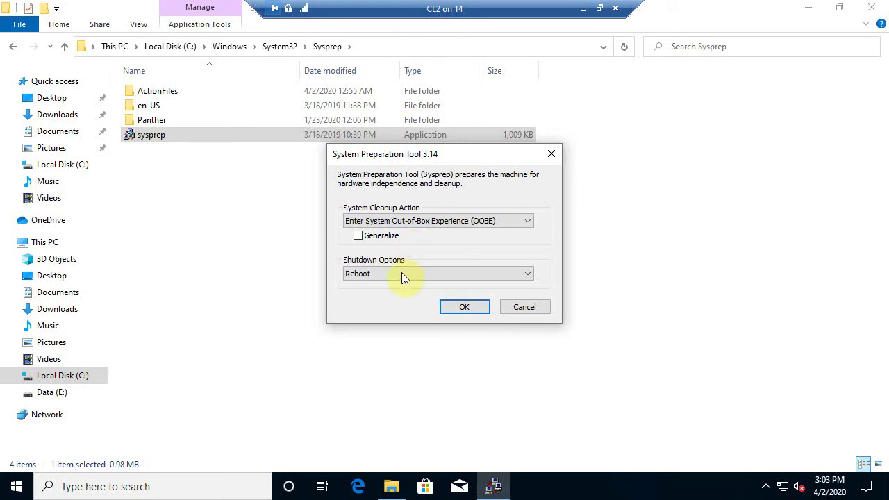
- Switch Sysprep's shutdown option to Shutdown, then close the dialog without running it
{"action": "left_click", "coordinate": [374, 271]}
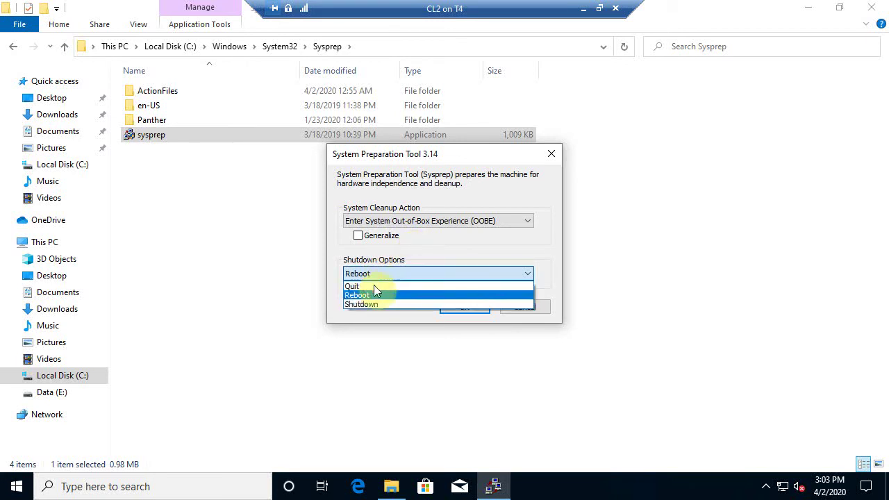
{"action": "left_click", "coordinate": [369, 302]}
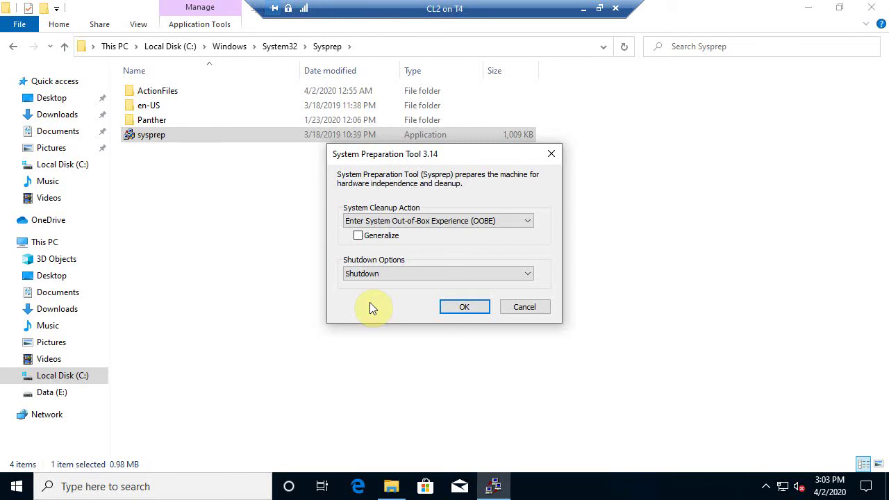
{"action": "left_click", "coordinate": [540, 310]}
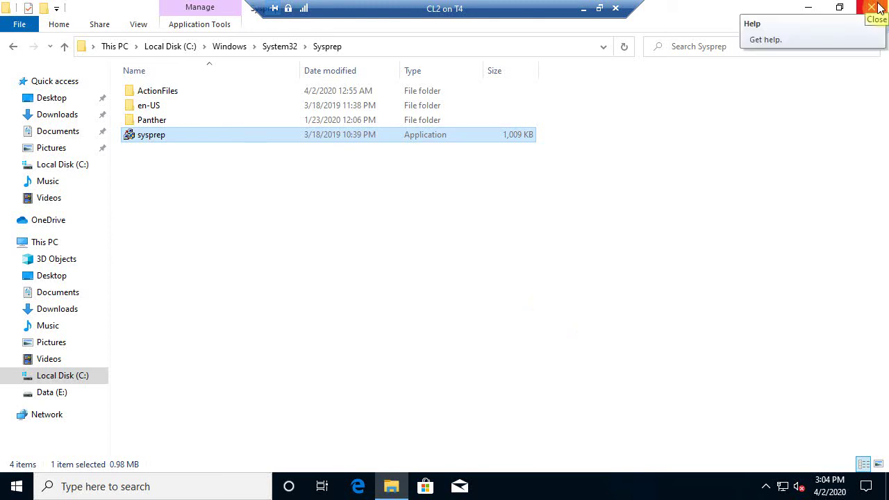
- Close Explorer and restart via Settings > Update & Security > Recovery > Advanced startup
{"action": "left_click", "coordinate": [878, 8]}
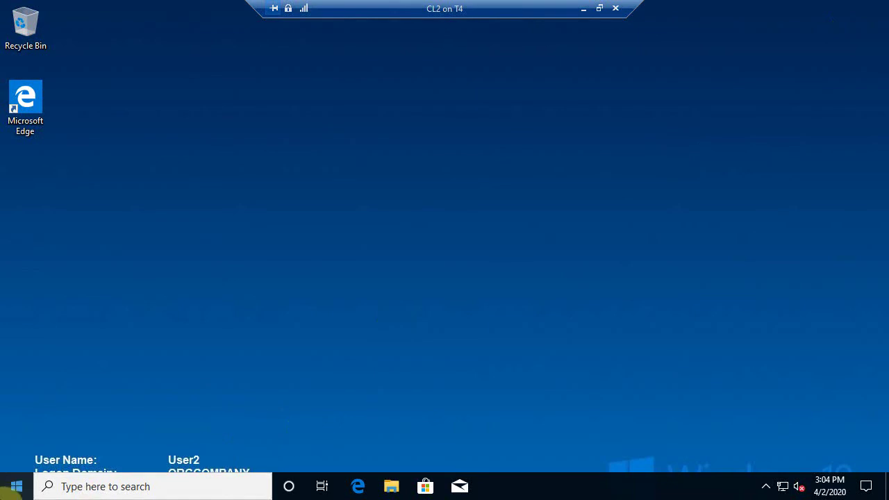
{"action": "left_click", "coordinate": [12, 492]}
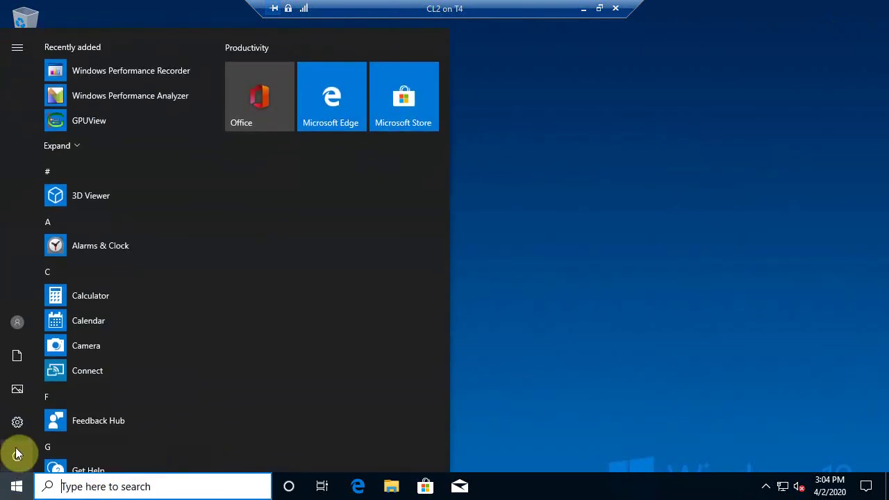
{"action": "mouse_move", "coordinate": [16, 424]}
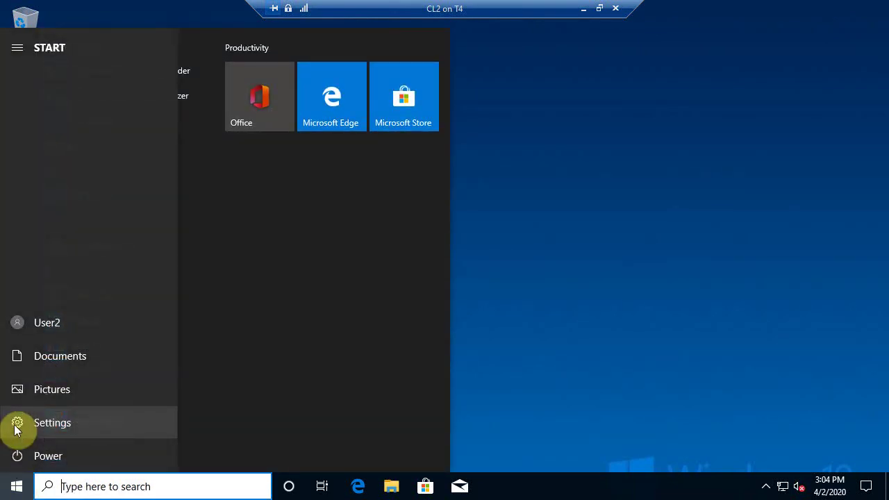
{"action": "left_click", "coordinate": [17, 425]}
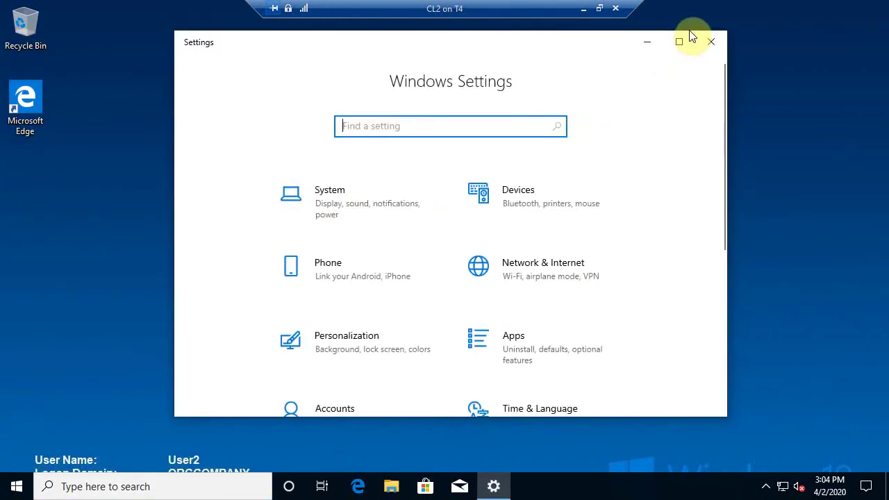
{"action": "left_click", "coordinate": [680, 41]}
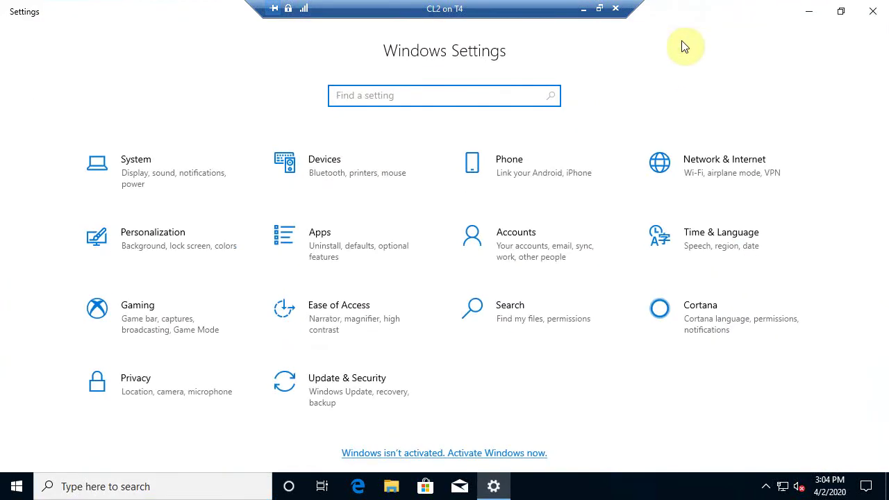
{"action": "left_click", "coordinate": [342, 391]}
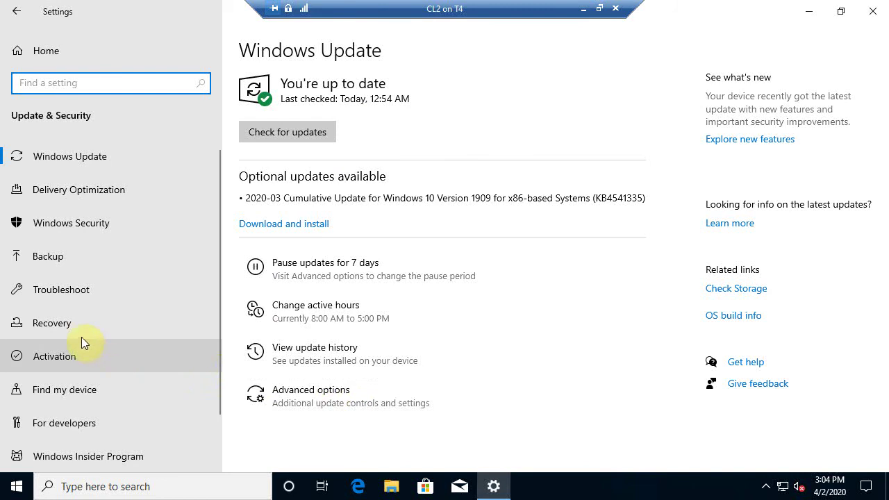
{"action": "left_click", "coordinate": [63, 325]}
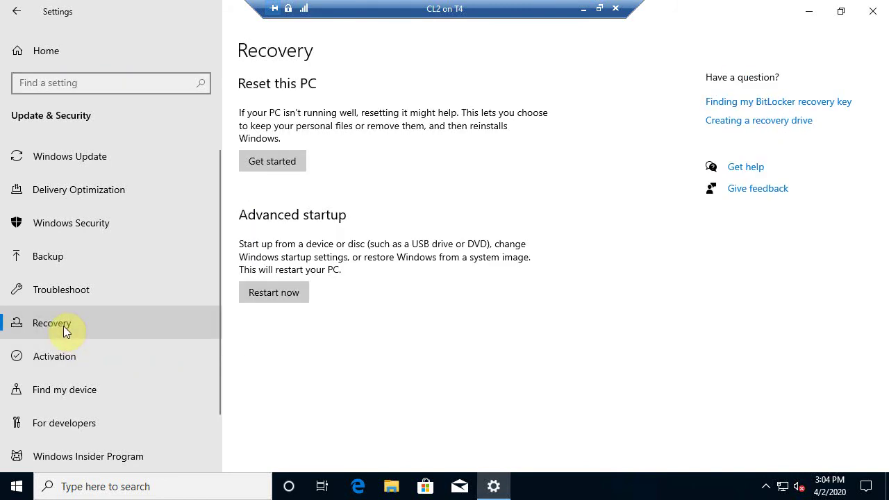
{"action": "left_click", "coordinate": [280, 293]}
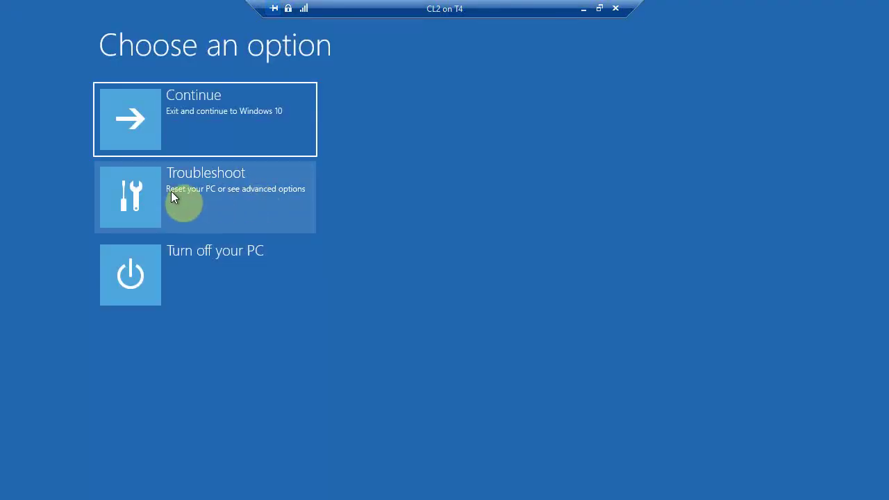
- View Troubleshoot > Reset this PC's Keep my files and Remove everything choices, then go back
{"action": "left_click", "coordinate": [226, 196]}
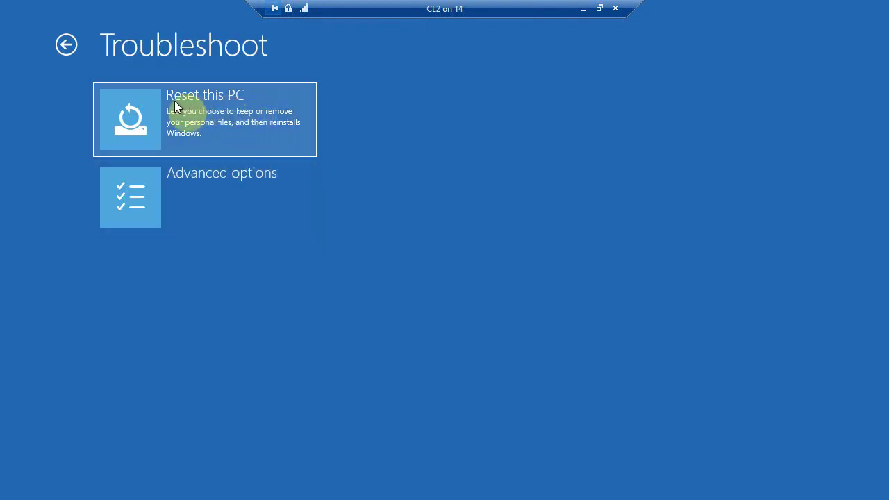
{"action": "left_click", "coordinate": [245, 126]}
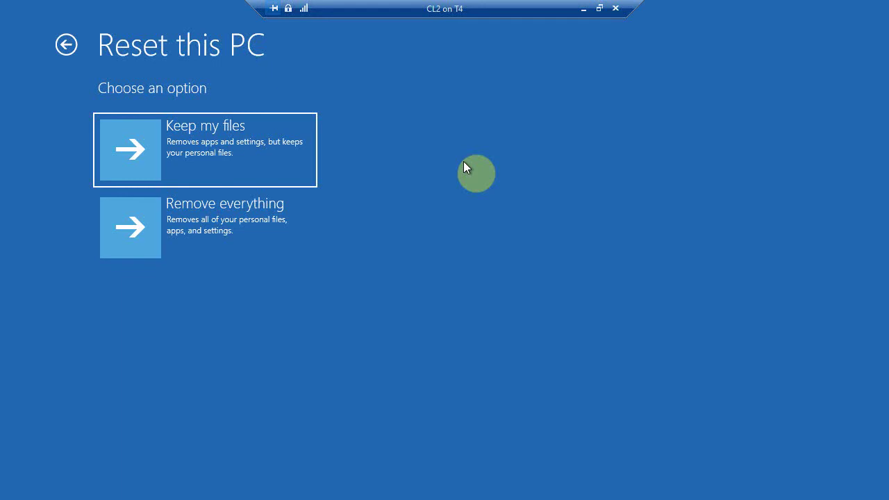
{"action": "left_click", "coordinate": [195, 219]}
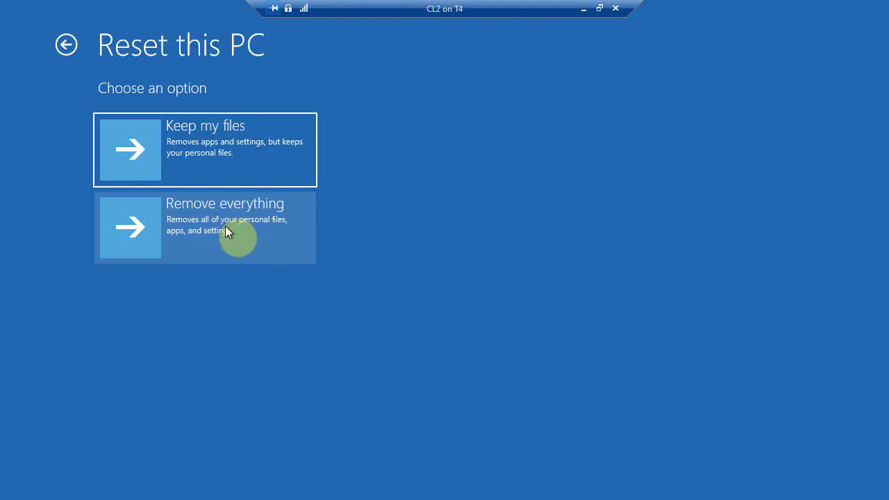
{"action": "left_click", "coordinate": [66, 45]}
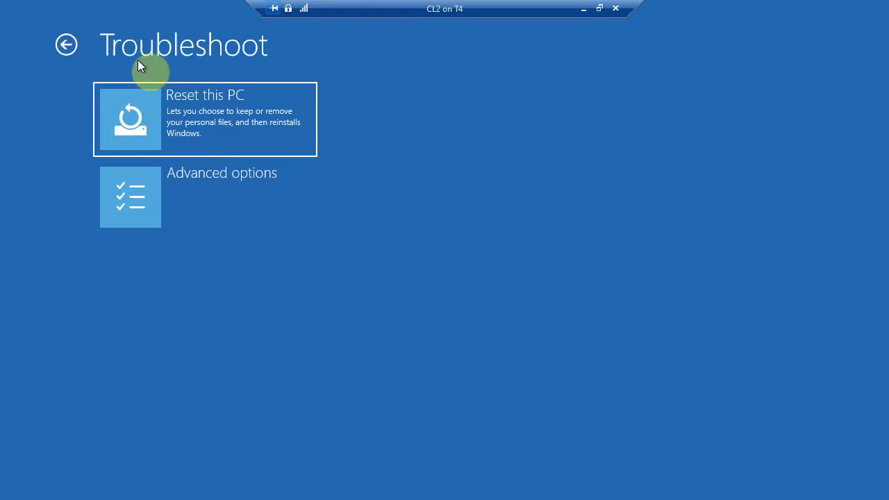
- Start Advanced options > Command Prompt, choose the second account and type its password
{"action": "left_click", "coordinate": [233, 182]}
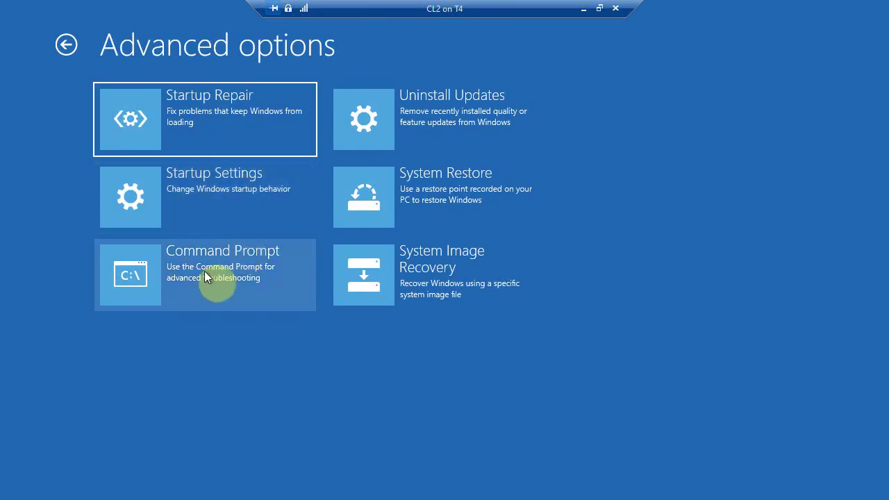
{"action": "left_click", "coordinate": [203, 274]}
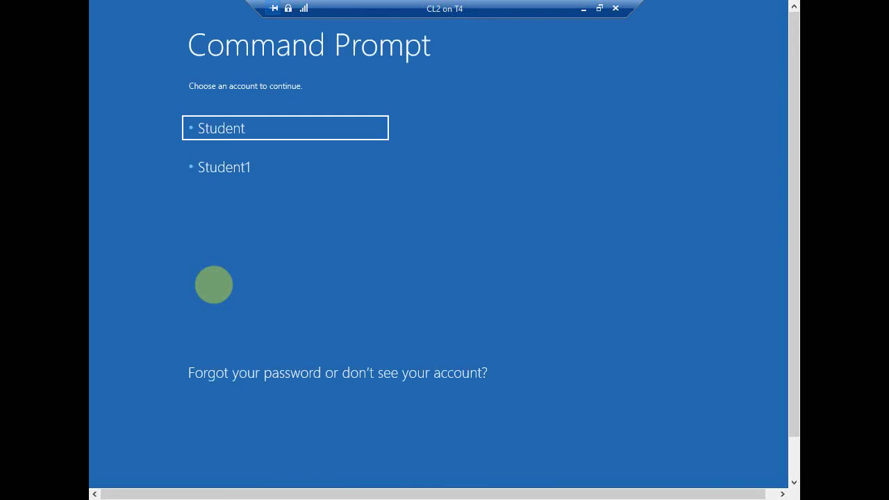
{"action": "left_click", "coordinate": [243, 167]}
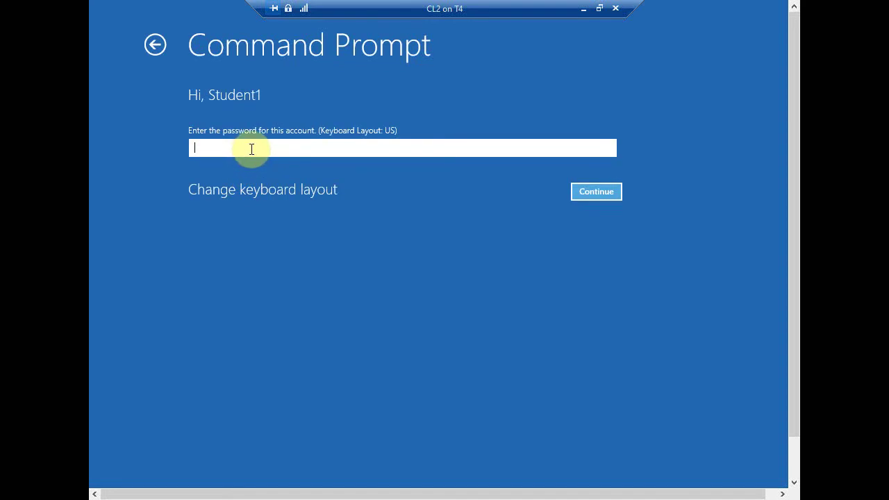
{"action": "type", "text": "•••••"}
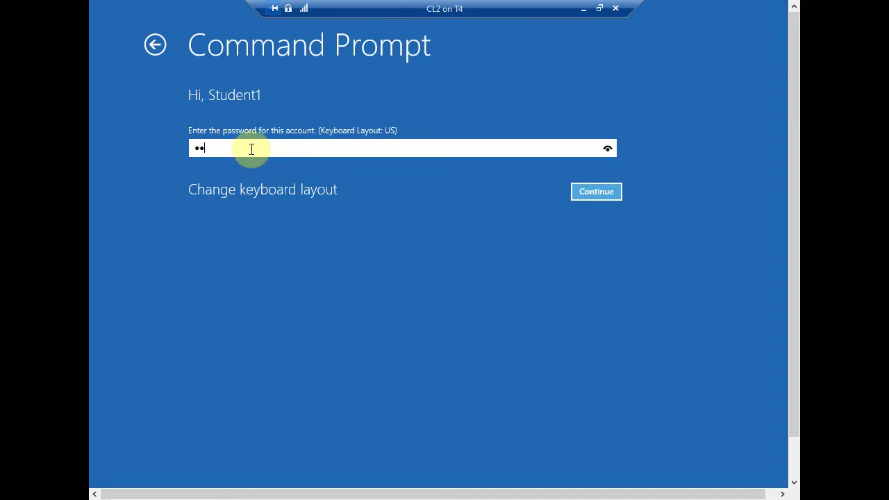
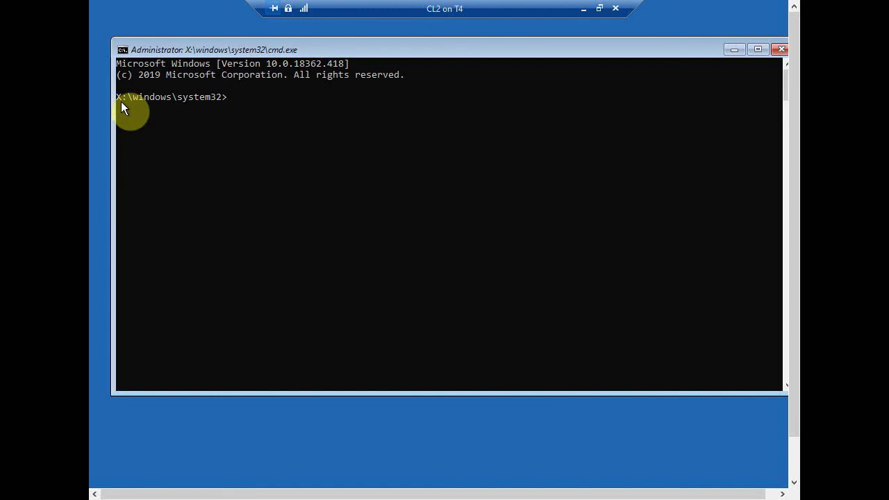
- Switch to drive C: and list its contents, showing only Recovery.txt
{"action": "left_click_drag", "start_coordinate": [422, 50], "coordinate": [403, 48]}
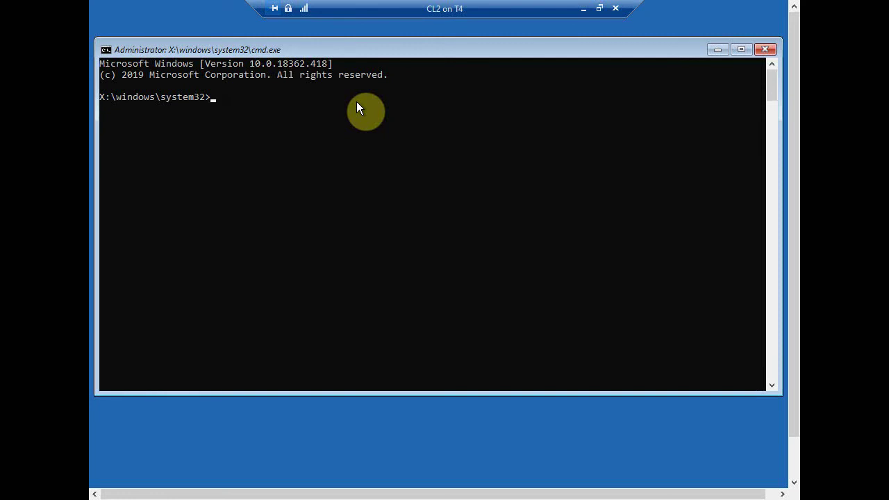
{"action": "type", "text": "c:"}
{"action": "key", "text": "Return"}
{"action": "type", "text": "dir"}
{"action": "key", "text": "Return"}
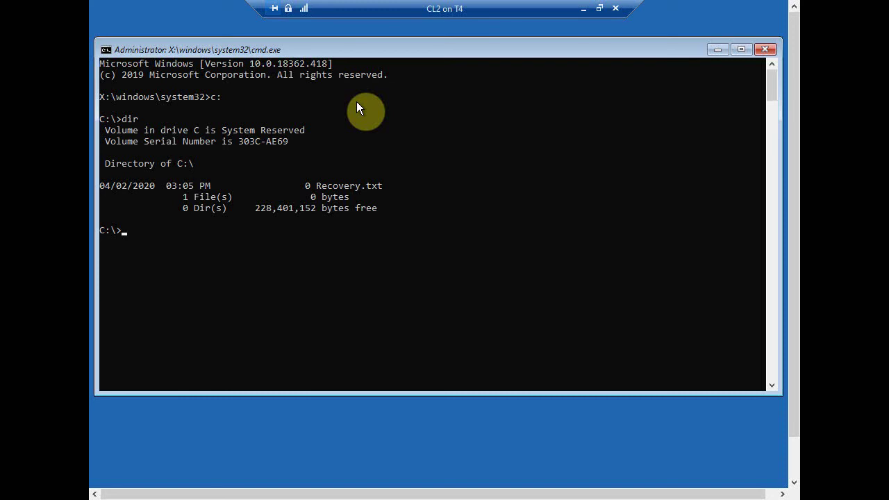
- Switch to drive D: and list its contents, showing the Windows and Users folders
{"action": "type", "text": "d:"}
{"action": "key", "text": "Return"}
{"action": "type", "text": "dir"}
{"action": "key", "text": "Return"}
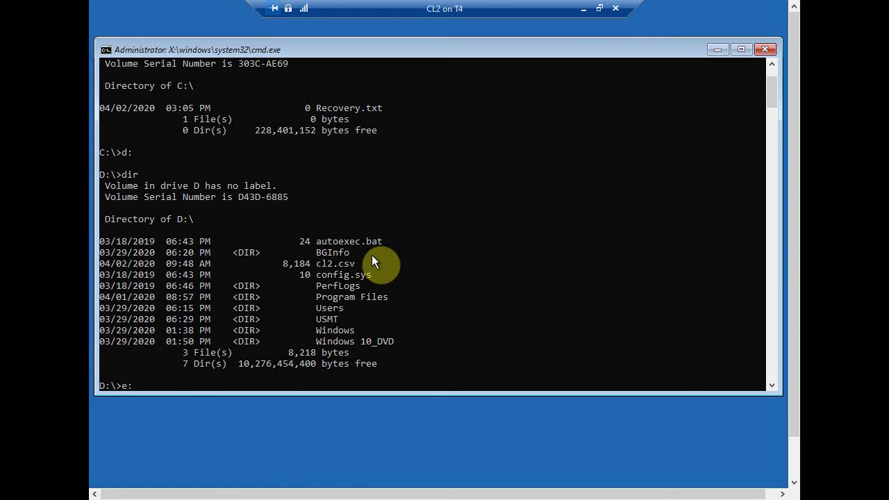
- Switch to drive E: and list it, showing the Images folder on the Data volume
{"action": "key", "text": "Return"}
{"action": "type", "text": "di"}
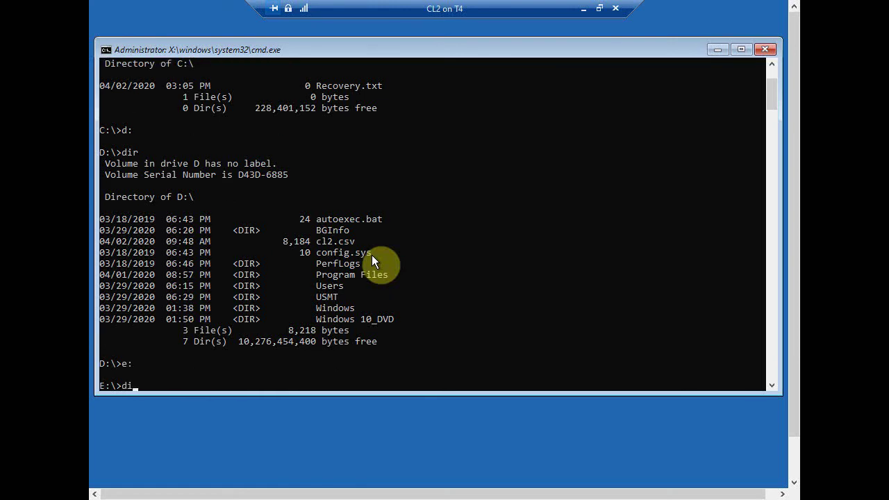
{"action": "type", "text": "r"}
{"action": "key", "text": "Return"}
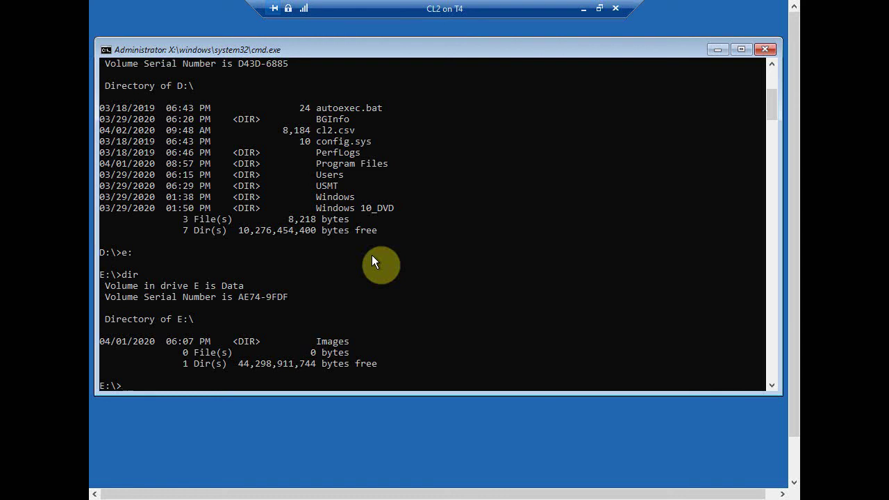
- Run dism /? and scroll through its help on imaging commands and options
{"action": "type", "text": "dism /?"}
{"action": "key", "text": "Return"}
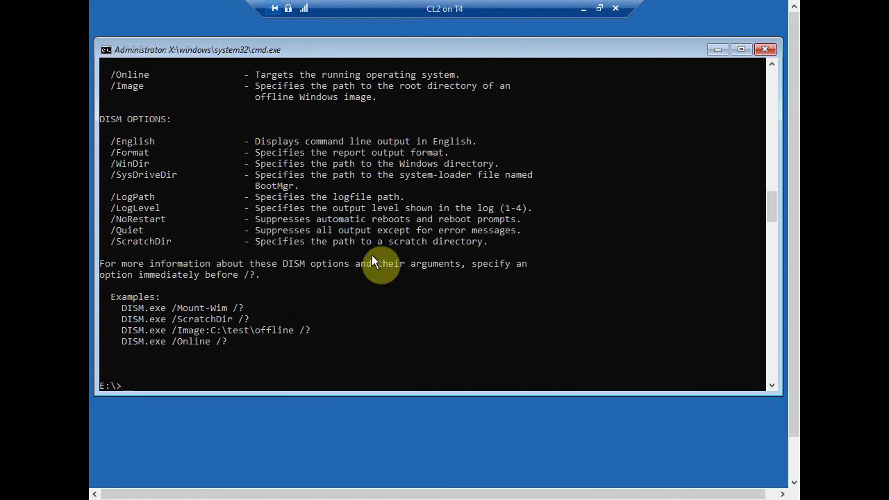
{"action": "scroll", "coordinate": [373, 257], "scroll_direction": "up", "scroll_amount": 1}
{"action": "scroll", "coordinate": [371, 254], "scroll_direction": "up", "scroll_amount": 12}
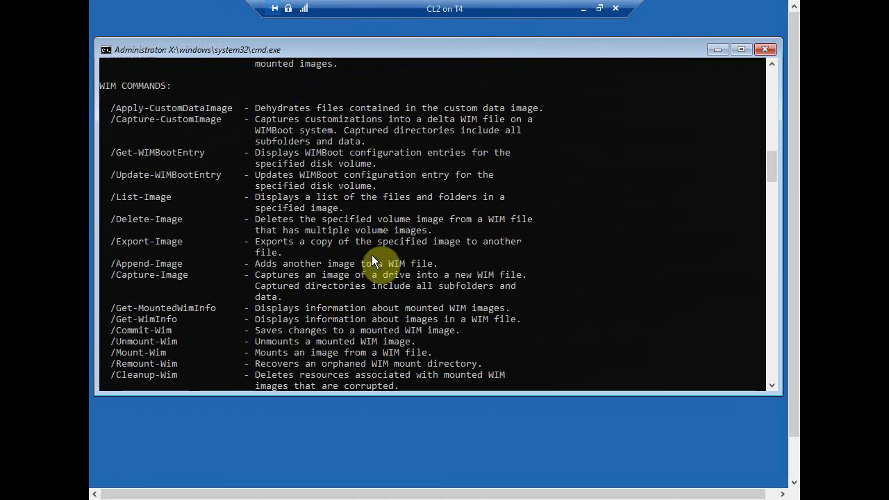
{"action": "scroll", "coordinate": [372, 259], "scroll_direction": "up", "scroll_amount": 9}
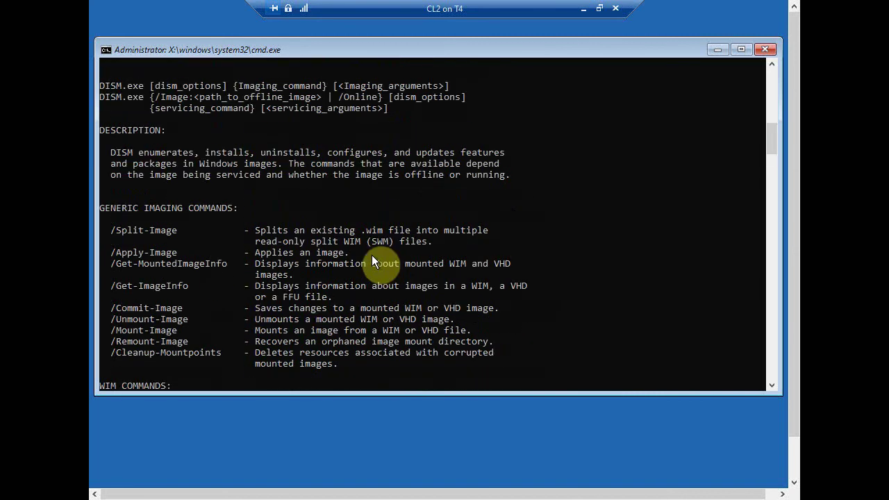
{"action": "scroll", "coordinate": [373, 259], "scroll_direction": "up", "scroll_amount": 3}
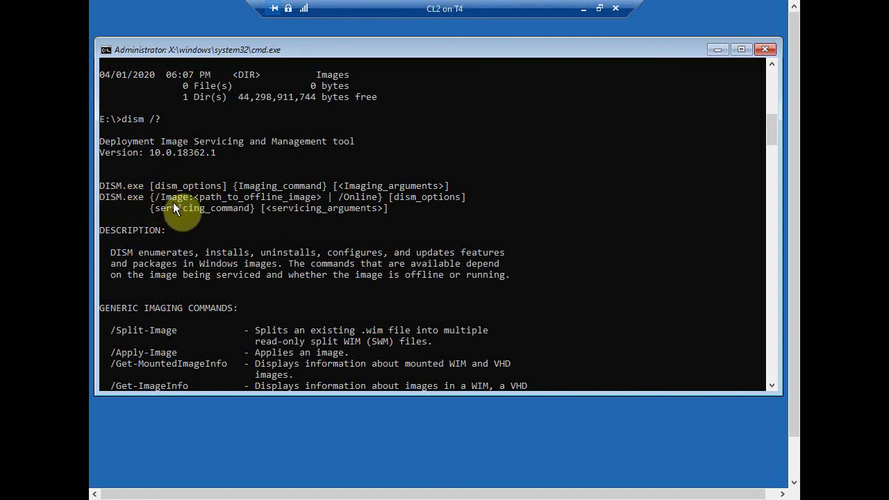
{"action": "scroll", "coordinate": [181, 203], "scroll_direction": "down", "scroll_amount": 7}
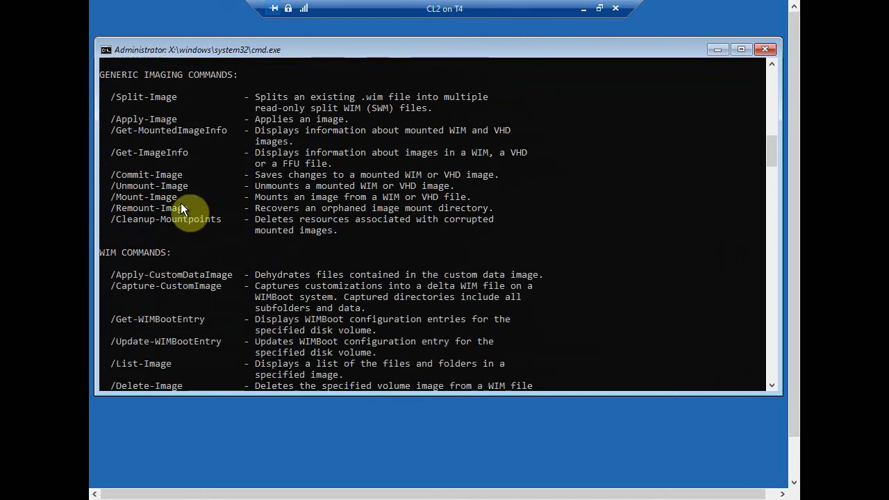
{"action": "scroll", "coordinate": [181, 203], "scroll_direction": "down", "scroll_amount": 2}
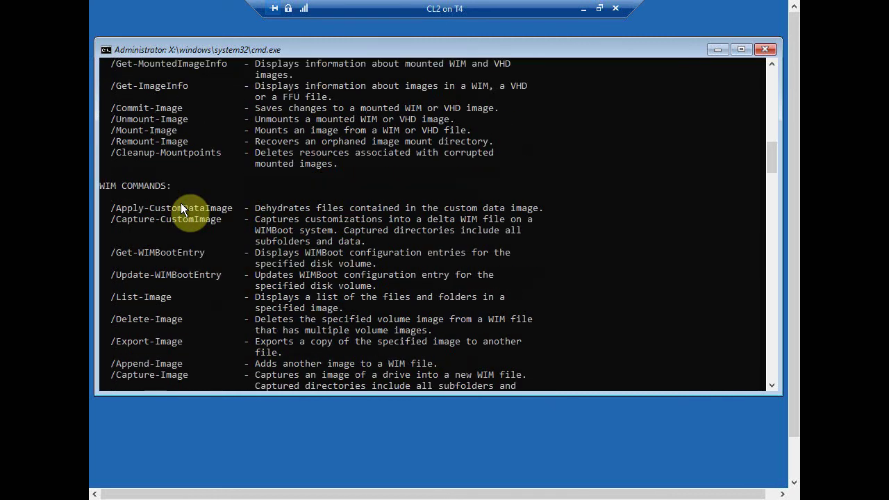
{"action": "scroll", "coordinate": [180, 203], "scroll_direction": "down", "scroll_amount": 4}
{"action": "scroll", "coordinate": [180, 203], "scroll_direction": "up", "scroll_amount": 2}
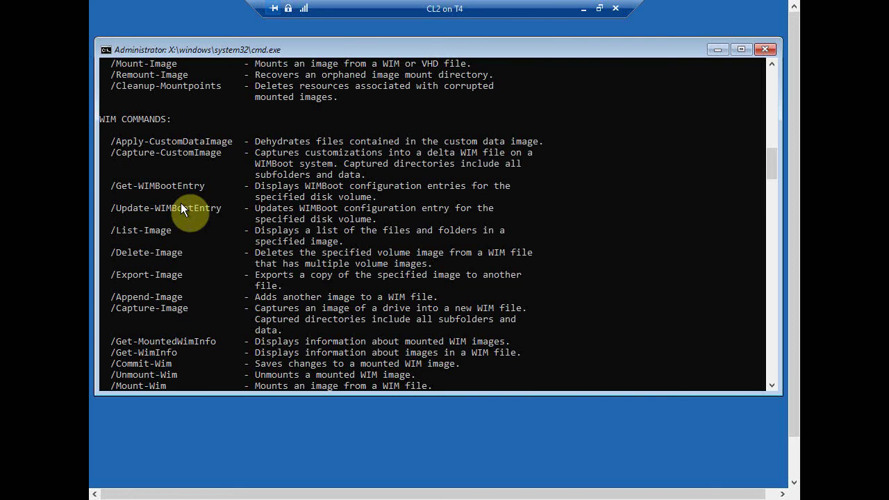
{"action": "scroll", "coordinate": [263, 240], "scroll_direction": "down", "scroll_amount": 3}
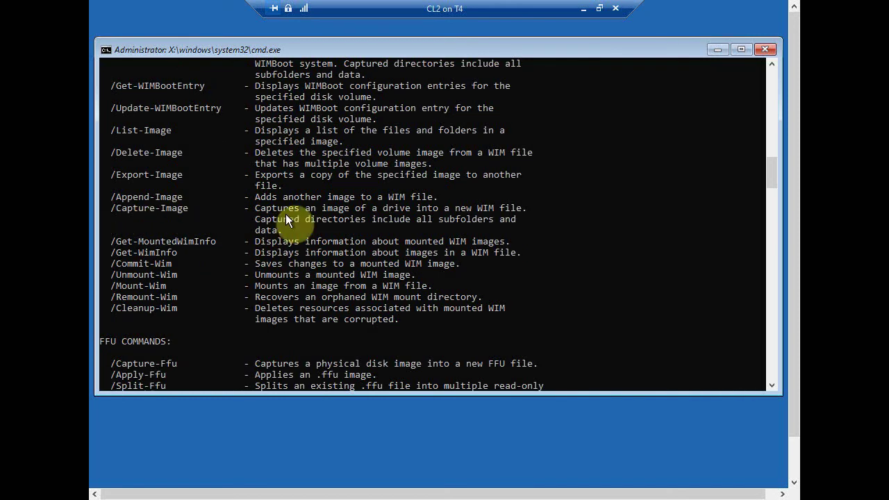
{"action": "scroll", "coordinate": [285, 219], "scroll_direction": "down", "scroll_amount": 2}
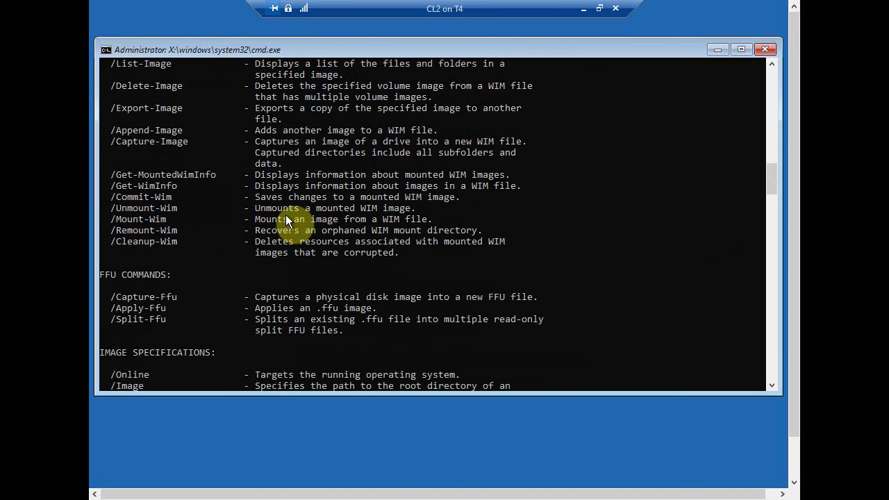
{"action": "scroll", "coordinate": [285, 217], "scroll_direction": "down", "scroll_amount": 2}
{"action": "scroll", "coordinate": [285, 217], "scroll_direction": "down", "scroll_amount": 2}
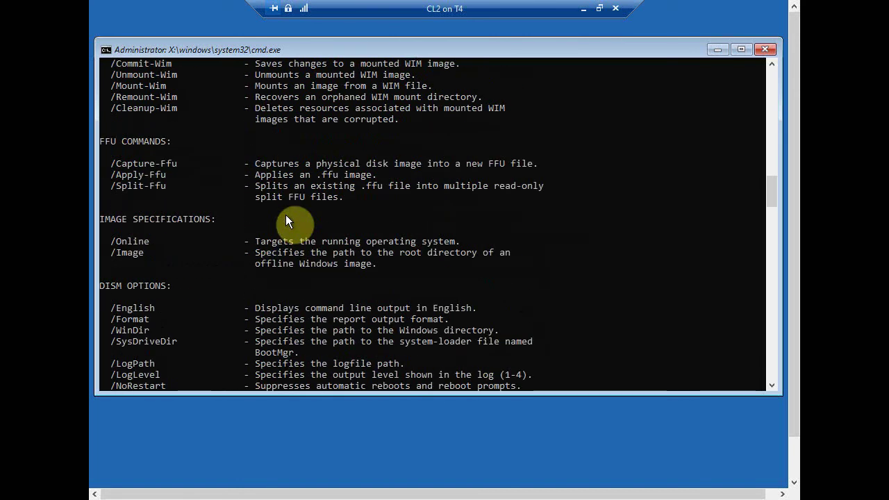
{"action": "scroll", "coordinate": [289, 221], "scroll_direction": "down", "scroll_amount": 2}
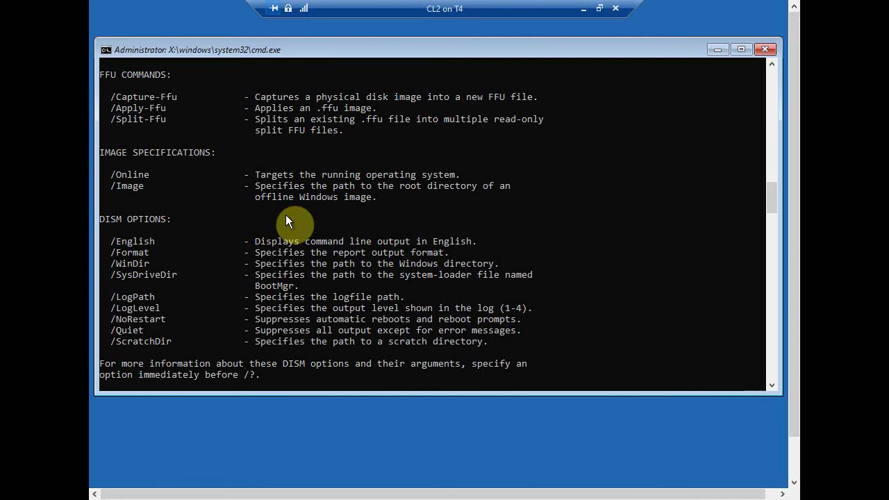
{"action": "scroll", "coordinate": [285, 215], "scroll_direction": "down", "scroll_amount": 5}
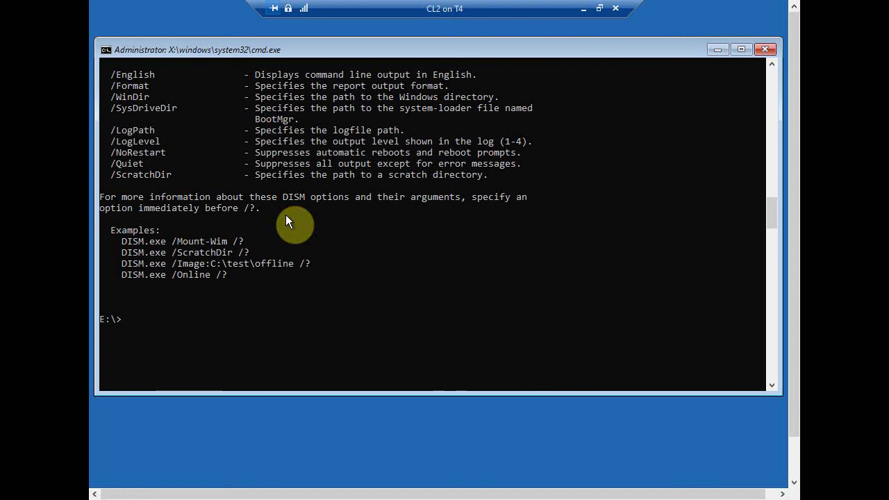
- Clear the console with cls and enter 'dism /capture-image /imagefile', fixing the 'capyure' typo
{"action": "type", "text": "cls"}
{"action": "key", "text": "Return"}
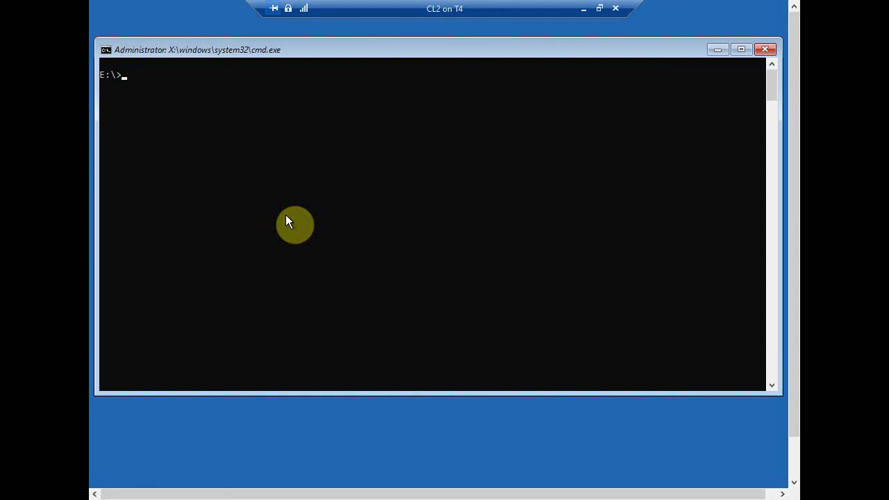
{"action": "type", "text": "dism /capyure-image"}
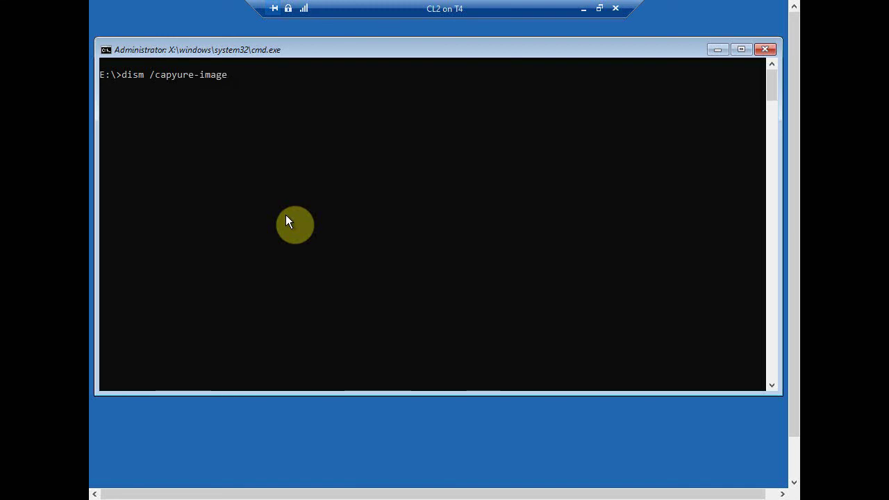
{"action": "key", "text": "BackSpace"}
{"action": "key", "text": "BackSpace"}
{"action": "key", "text": "BackSpace"}
{"action": "key", "text": "BackSpace"}
{"action": "key", "text": "BackSpace"}
{"action": "key", "text": "BackSpace"}
{"action": "key", "text": "BackSpace"}
{"action": "key", "text": "BackSpace"}
{"action": "key", "text": "BackSpace"}
{"action": "key", "text": "BackSpace"}
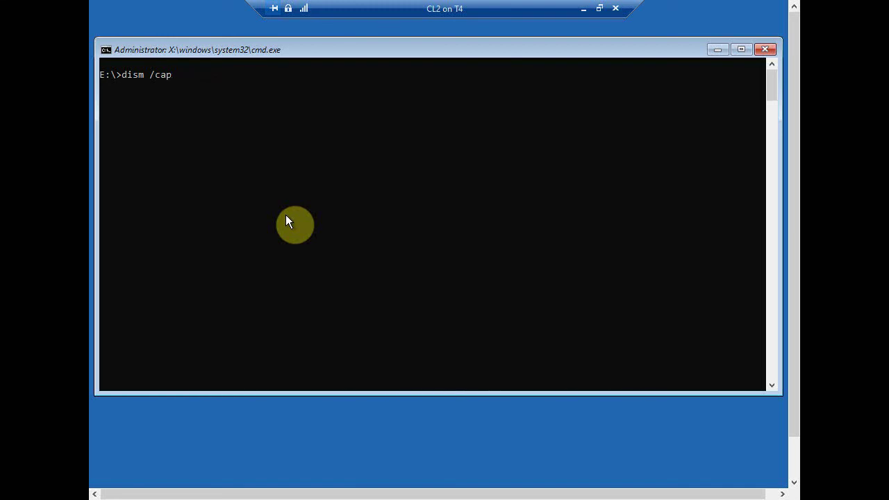
{"action": "type", "text": "ture-image /imagefile"}
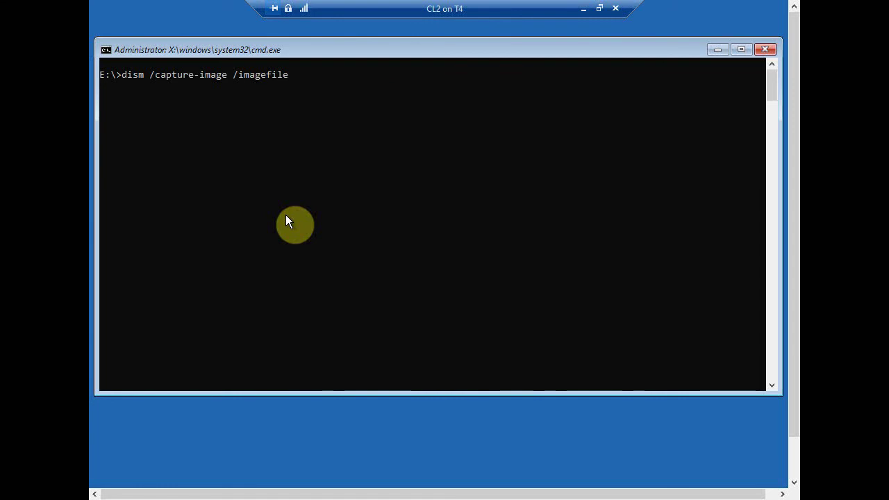
- Finish and run the capture: /imagefile:e:\images\Customimage.wim, /capturedir:d:\, /name:Win_10
{"action": "type", "text": ":e:\\images"}
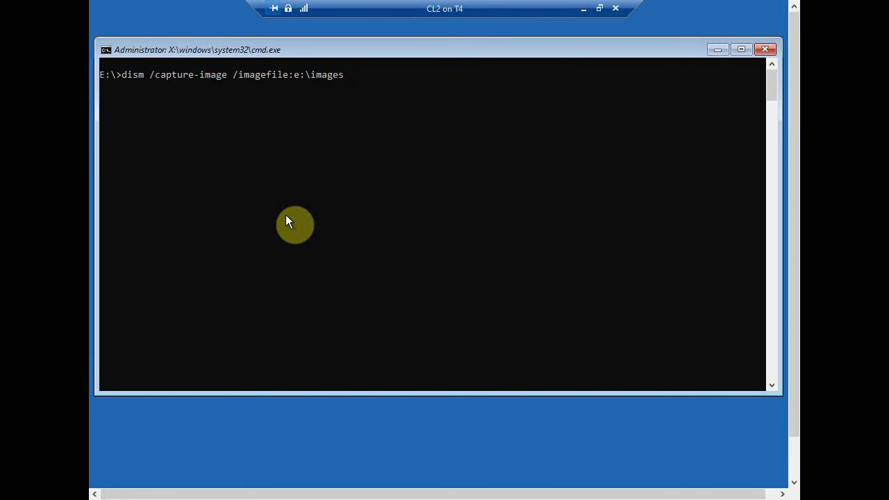
{"action": "type", "text": "\\"}
{"action": "type", "text": "Customimage.wim /"}
{"action": "type", "text": "captur"}
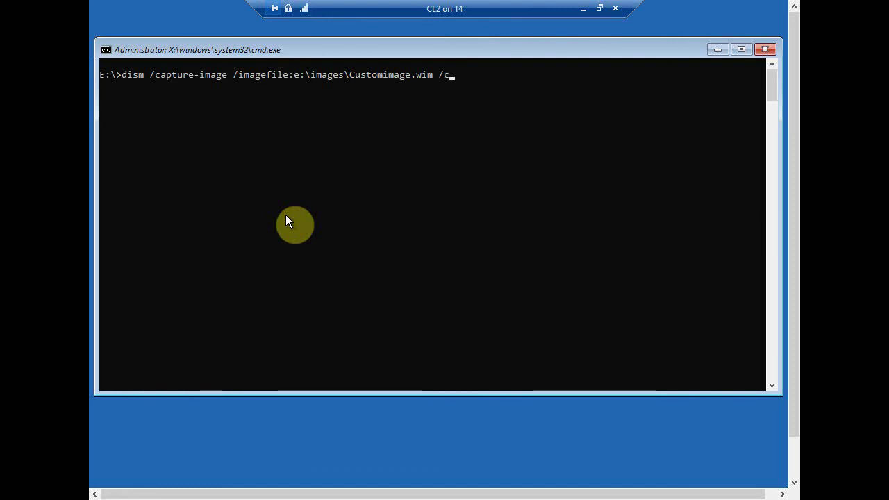
{"action": "type", "text": "e"}
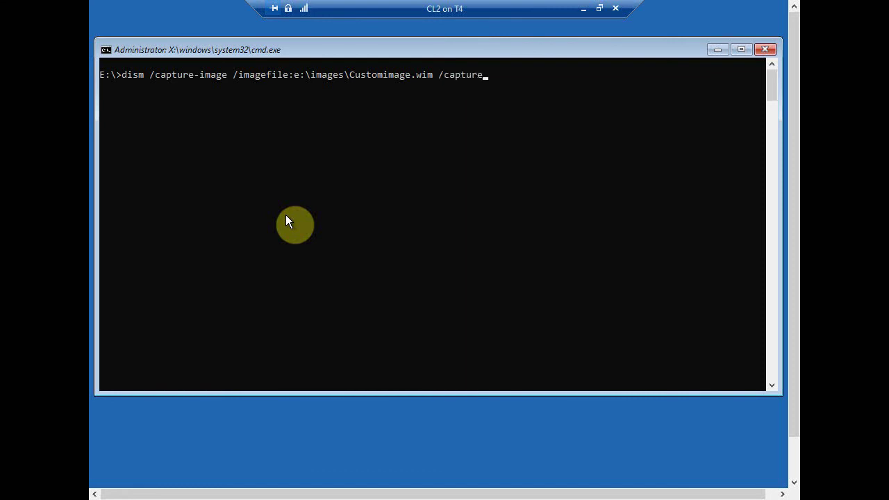
{"action": "type", "text": "dir:d:\\ /name"}
{"action": "type", "text": ":Win_10"}
{"action": "key", "text": "Return"}
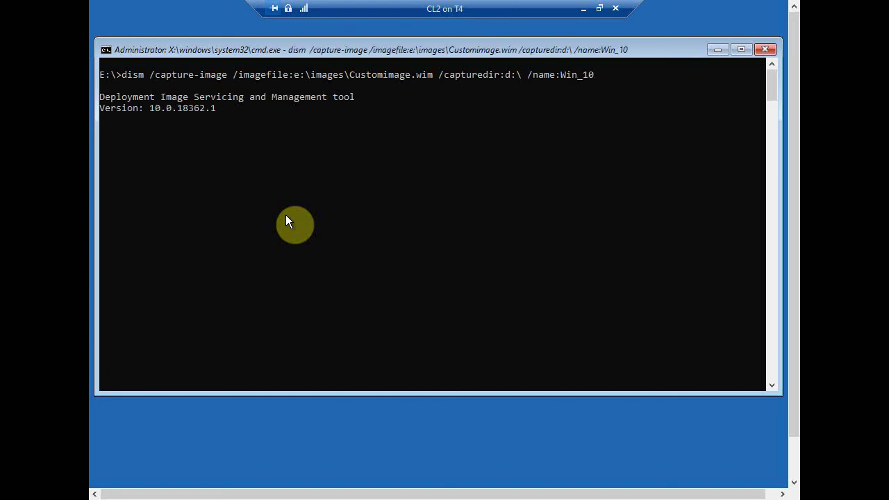